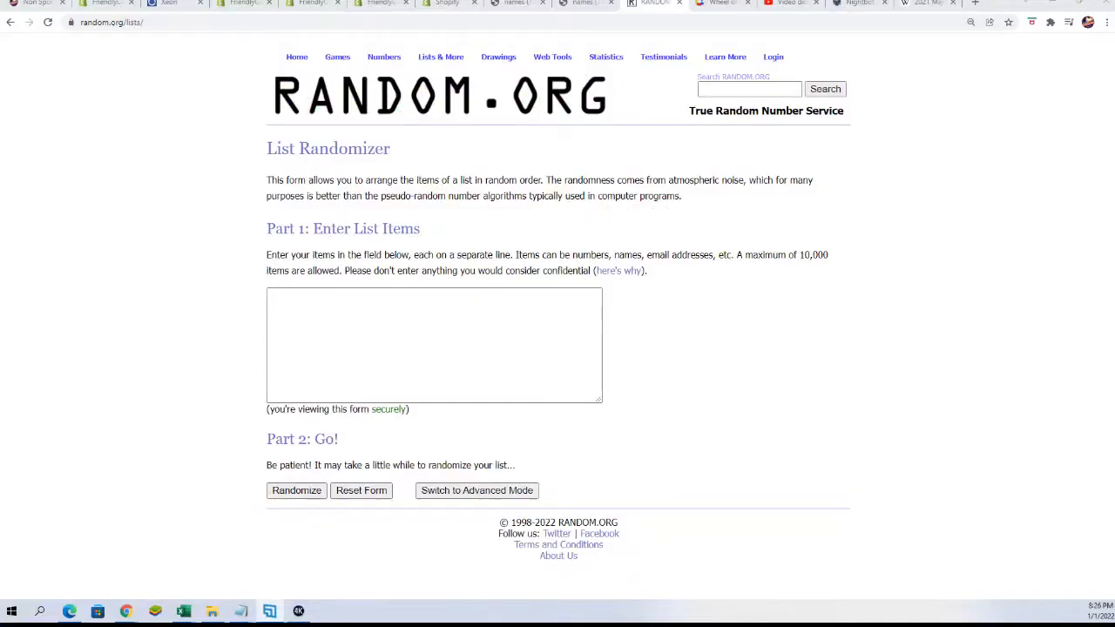
left_click_drag(1106, 170, 732, 170)
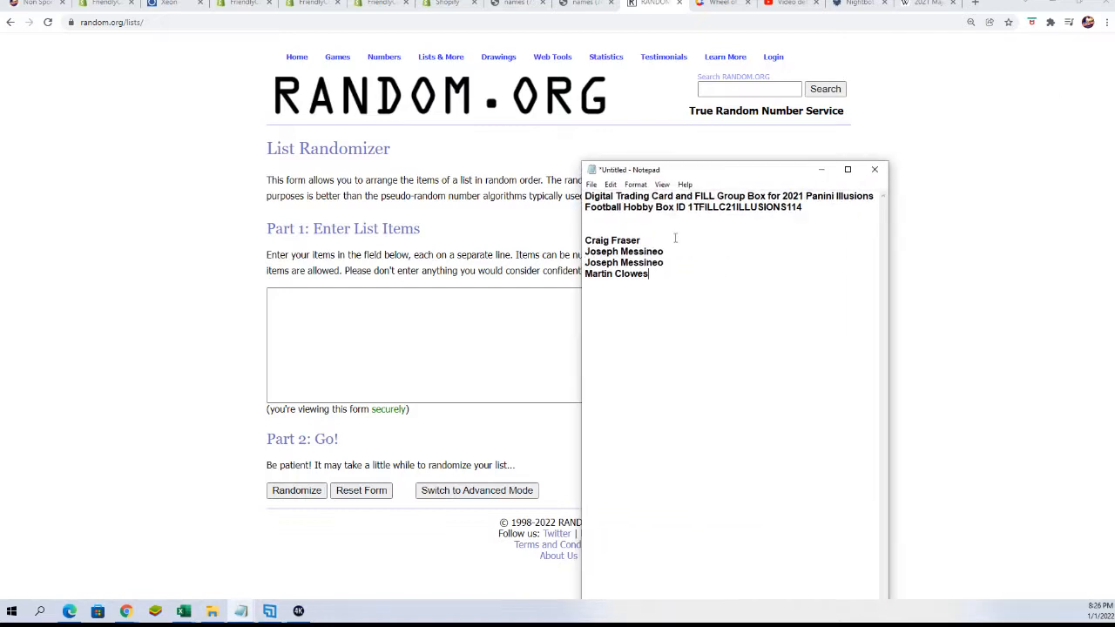
left_click_drag(650, 273, 576, 240)
right_click(610, 258)
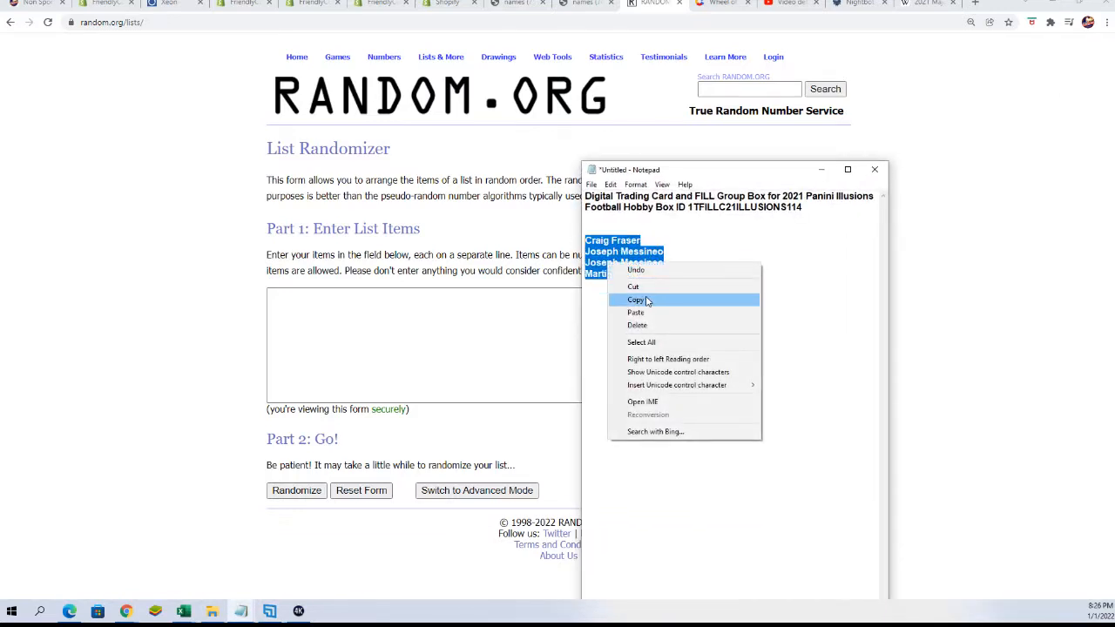
left_click(646, 301)
Paste the four names into the List Randomizer's items box.
left_click(350, 303)
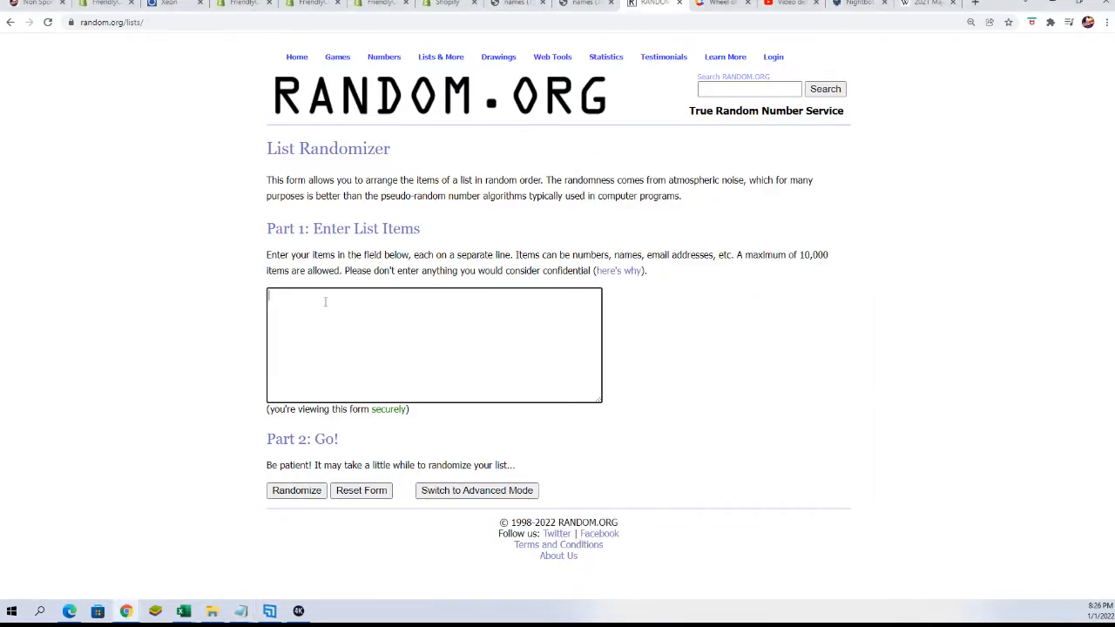
right_click(341, 305)
left_click(375, 391)
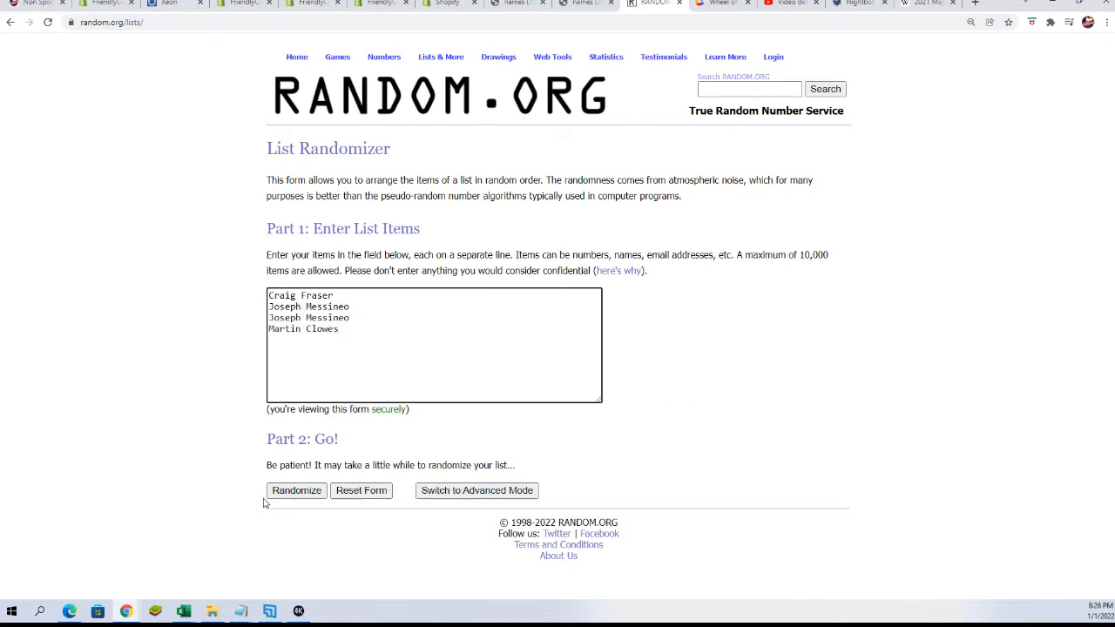
Randomize the name list seven times in a row.
left_click(297, 491)
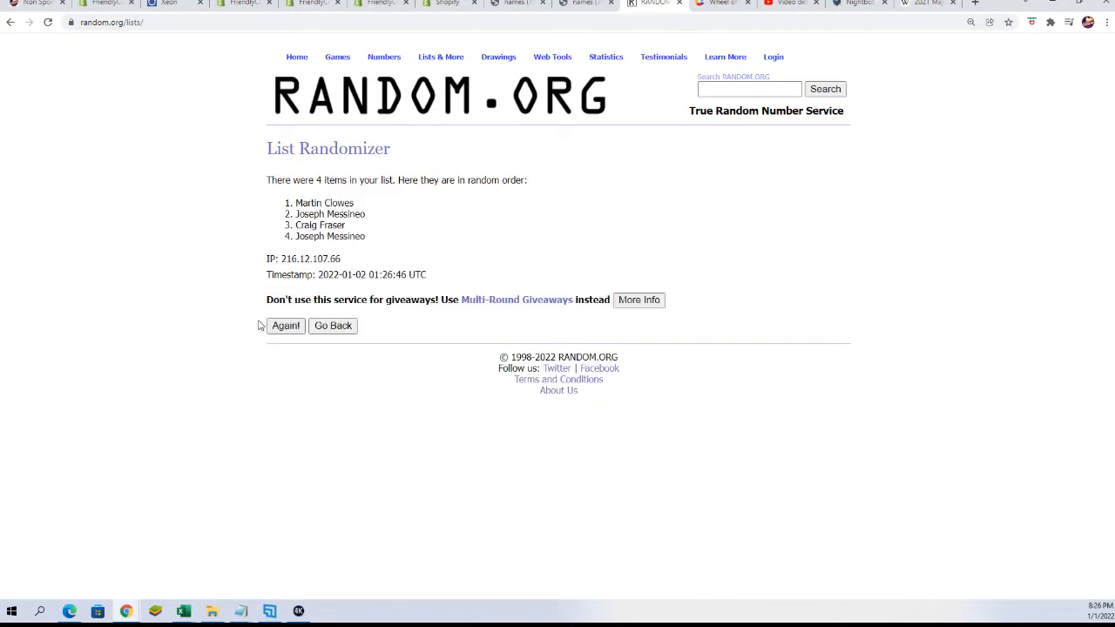
left_click(283, 324)
left_click(284, 351)
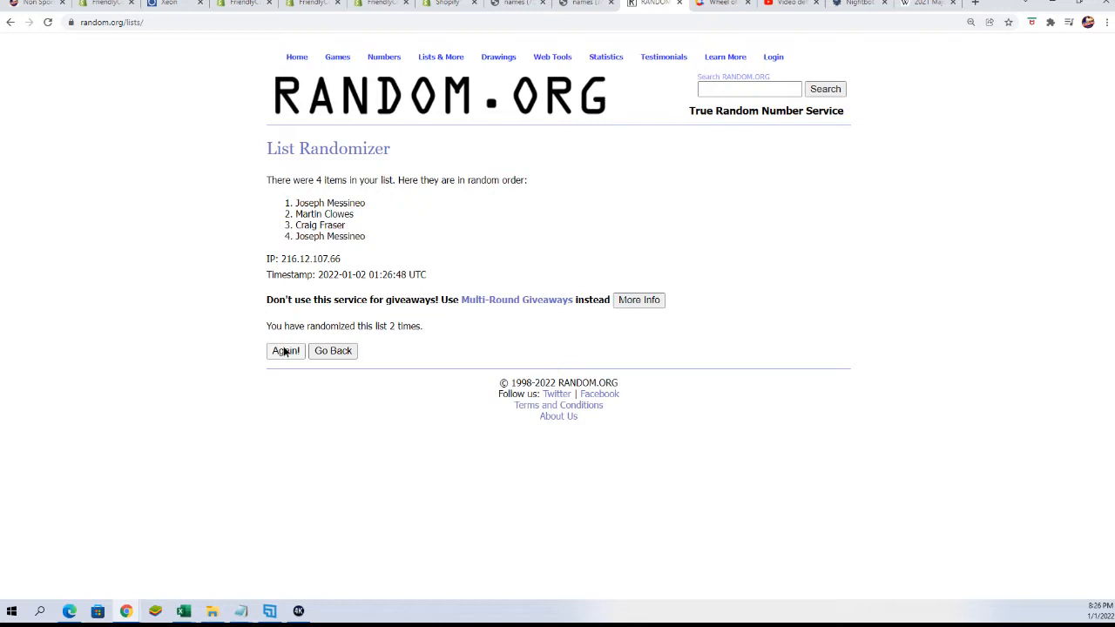
left_click(285, 350)
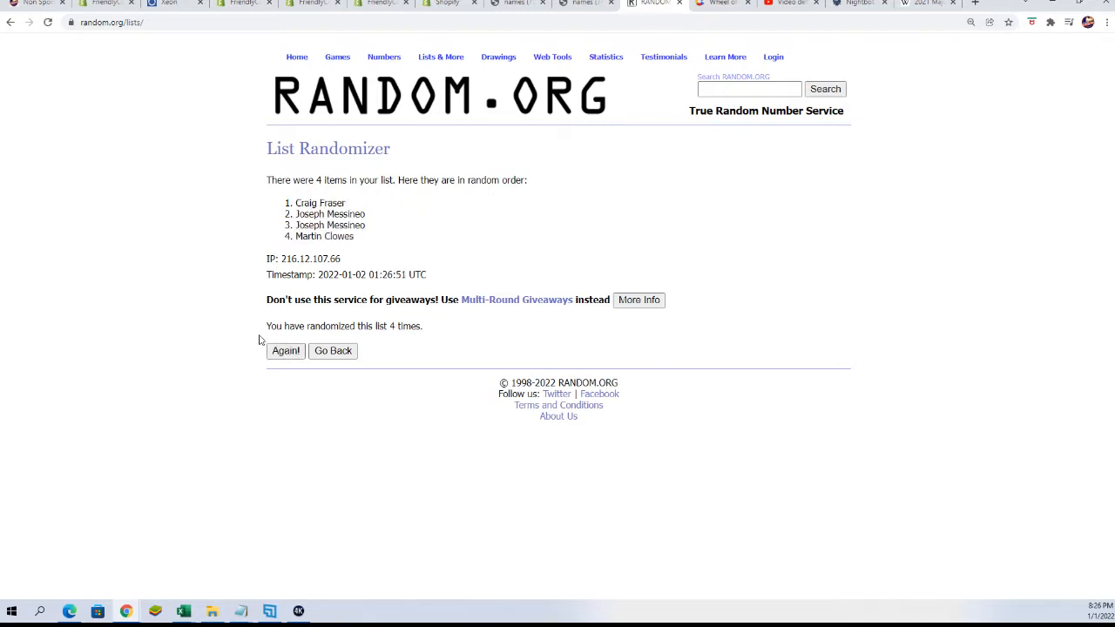
left_click(288, 352)
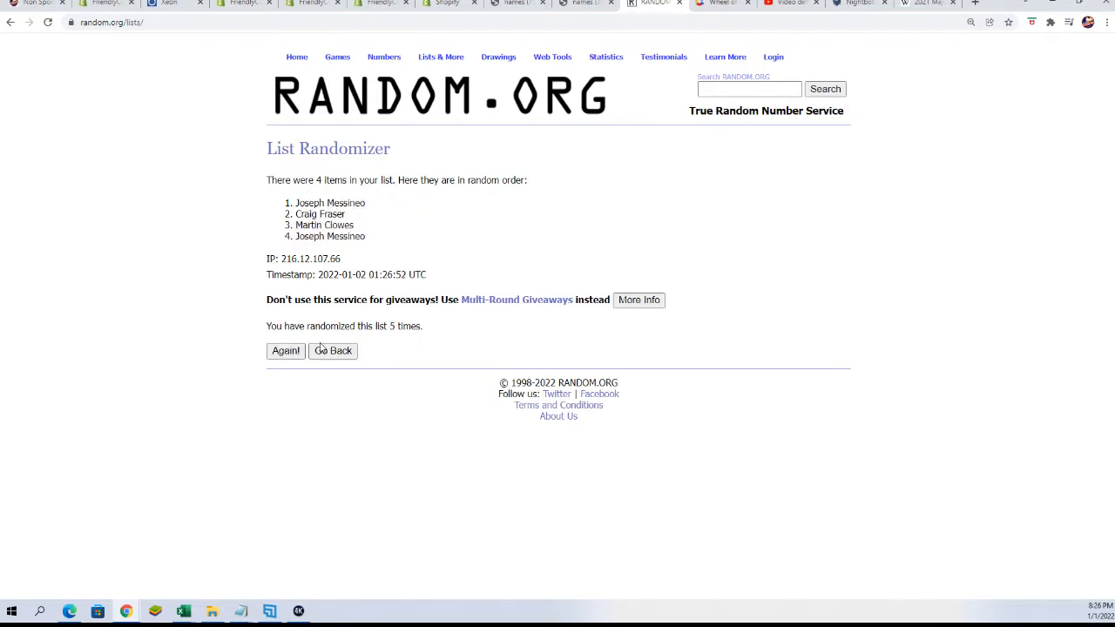
left_click(286, 350)
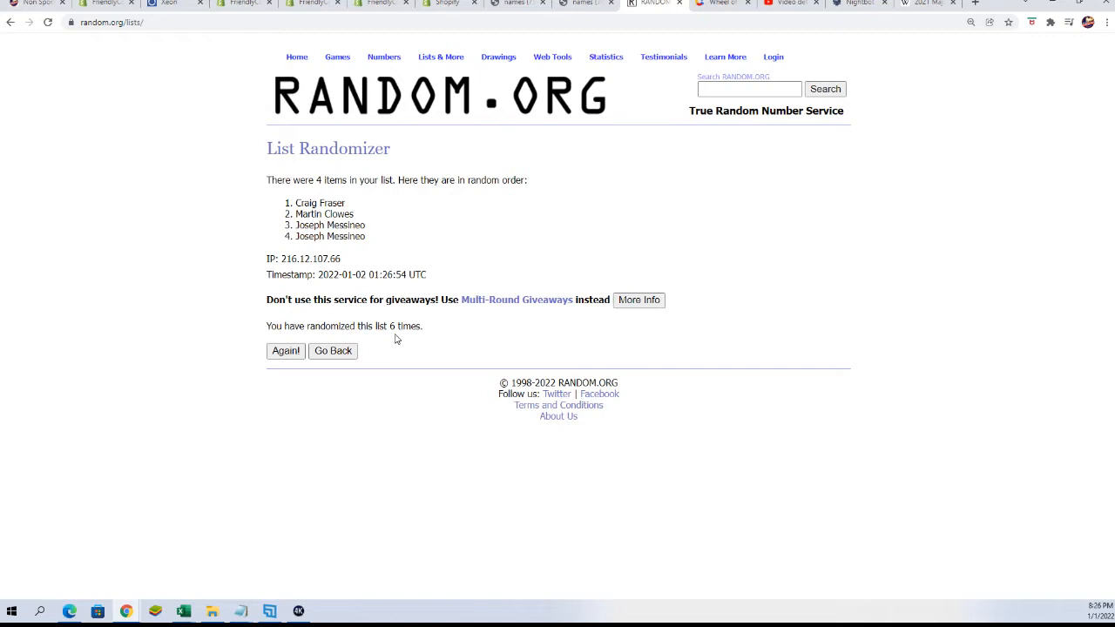
left_click(287, 350)
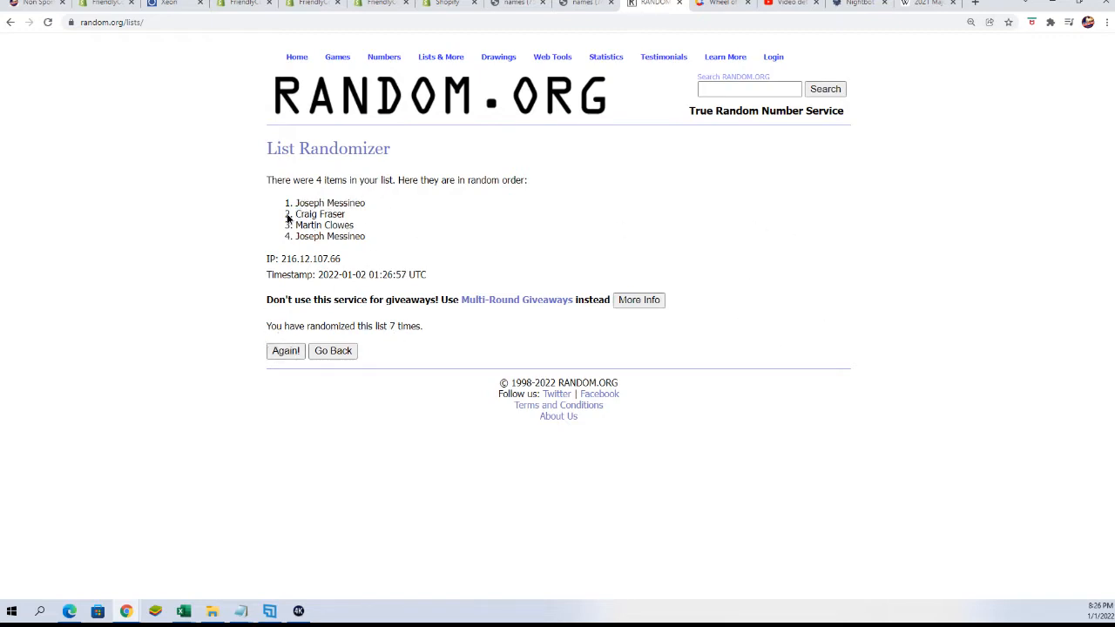
left_click_drag(366, 203, 289, 206)
right_click(336, 200)
left_click(366, 209)
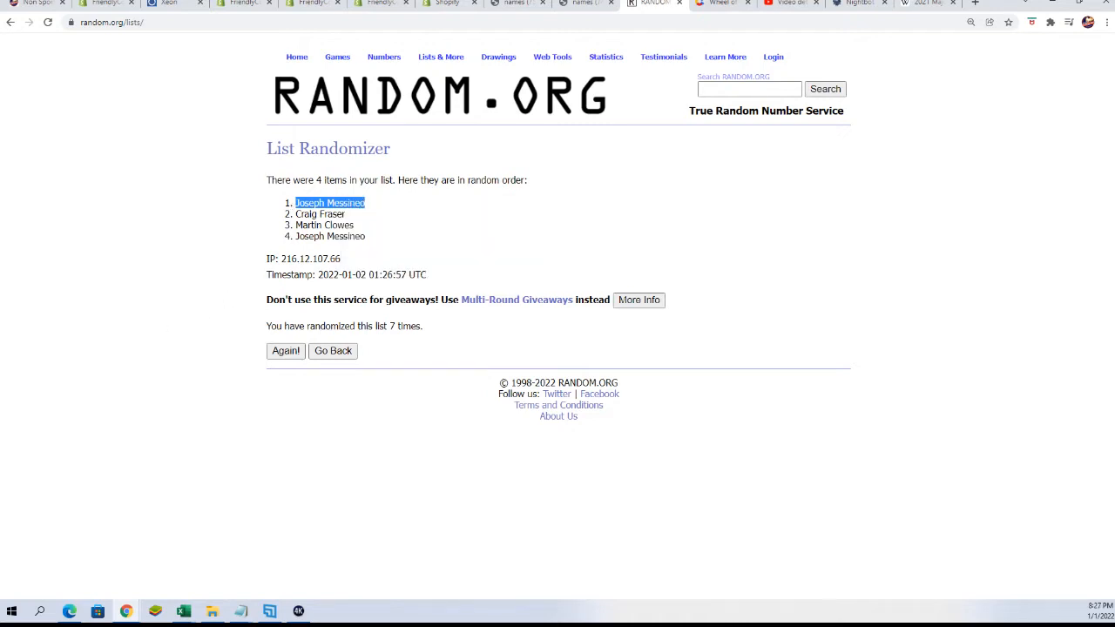
Show the Friendly FILL collection with the 2021 Panini Illusions Football hobby box (FILL21ILLUSIONS114).
left_click(40, 4)
scroll(557, 314, "down", 5)
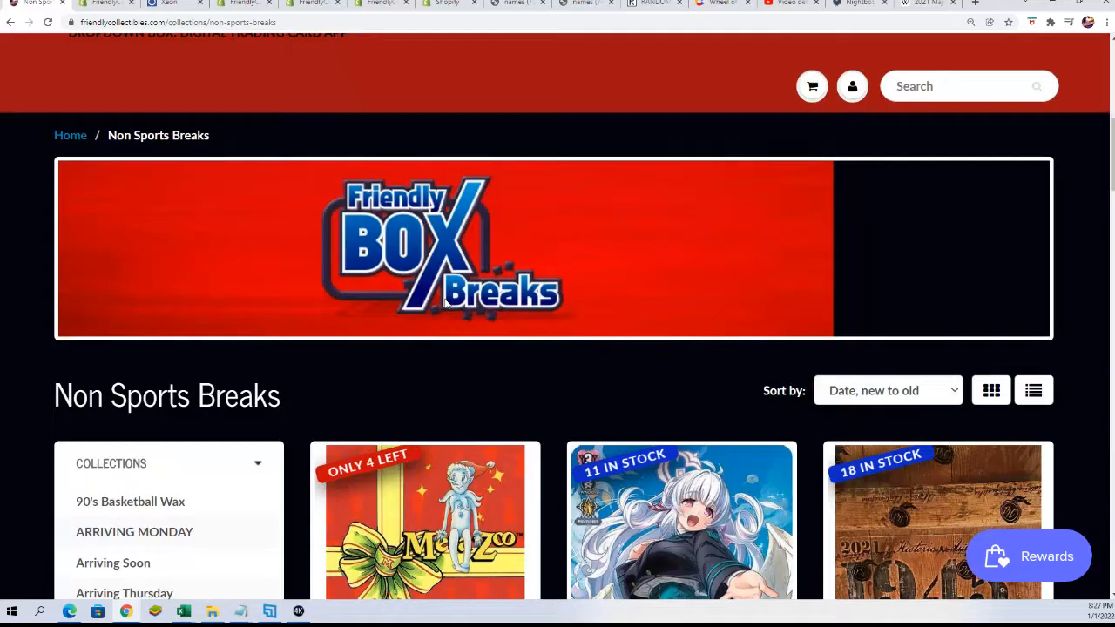
scroll(398, 322, "down", 3)
scroll(348, 379, "down", 3)
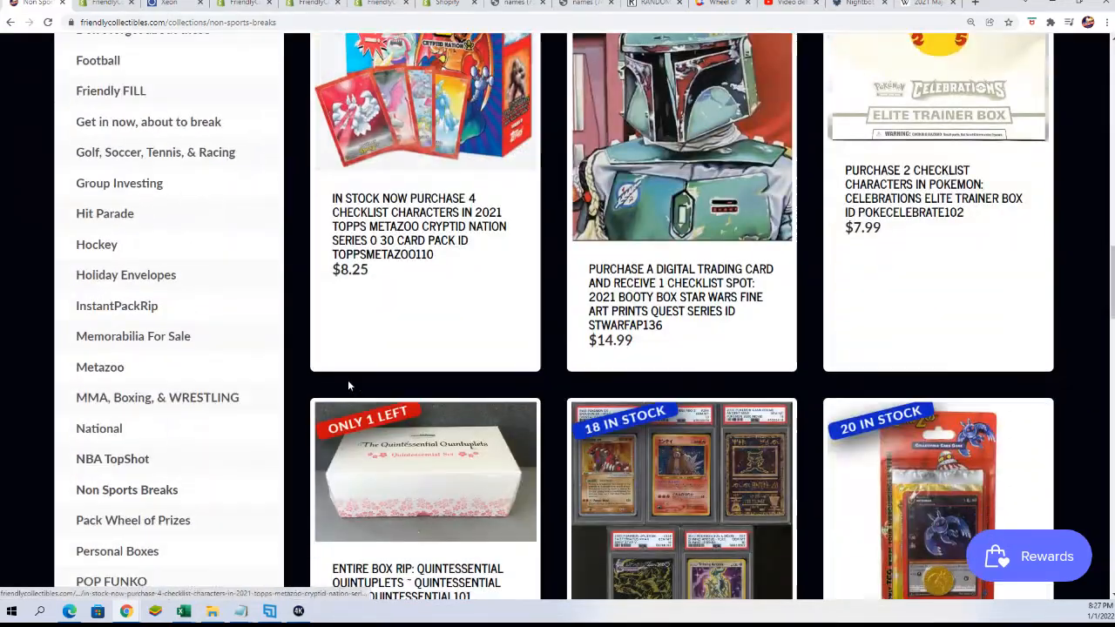
scroll(343, 366, "up", 5)
scroll(305, 349, "up", 5)
scroll(297, 297, "up", 3)
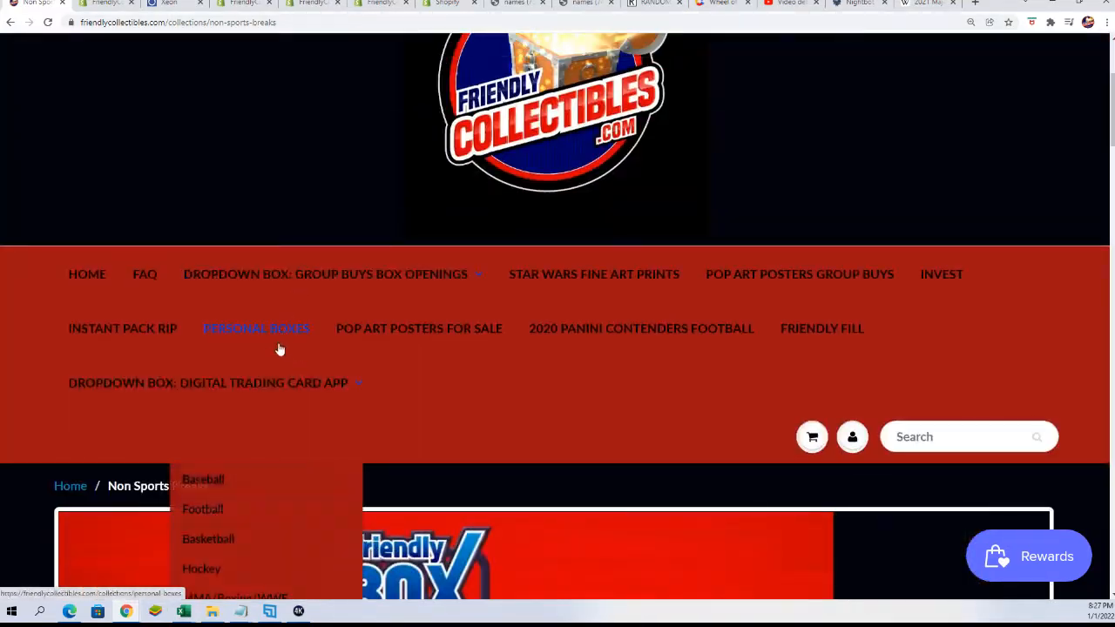
left_click(800, 329)
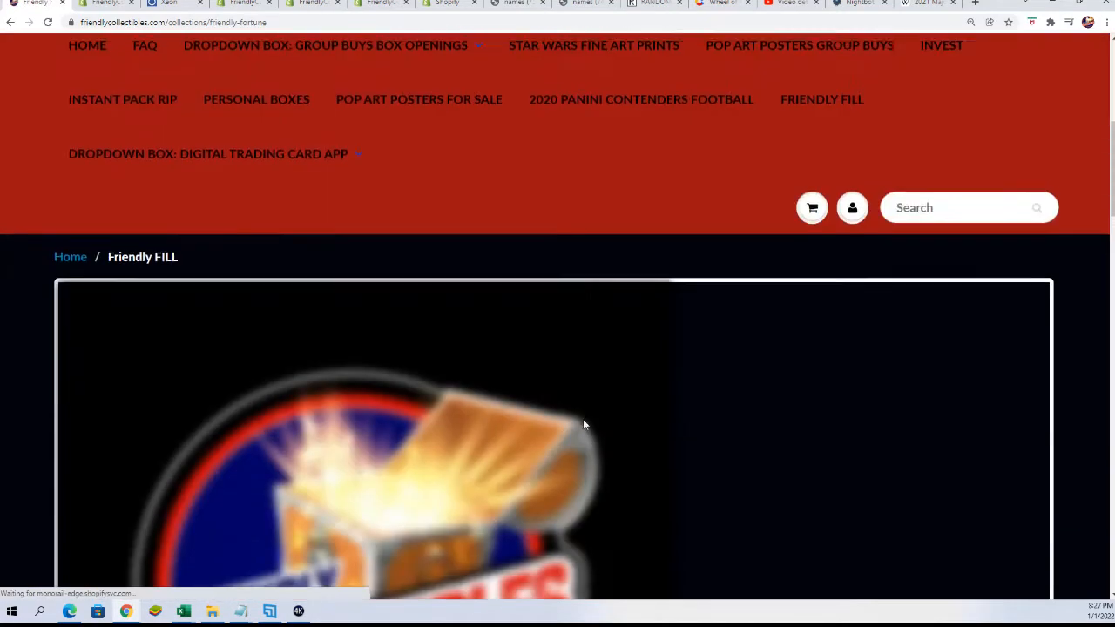
scroll(583, 419, "down", 5)
scroll(523, 392, "down", 4)
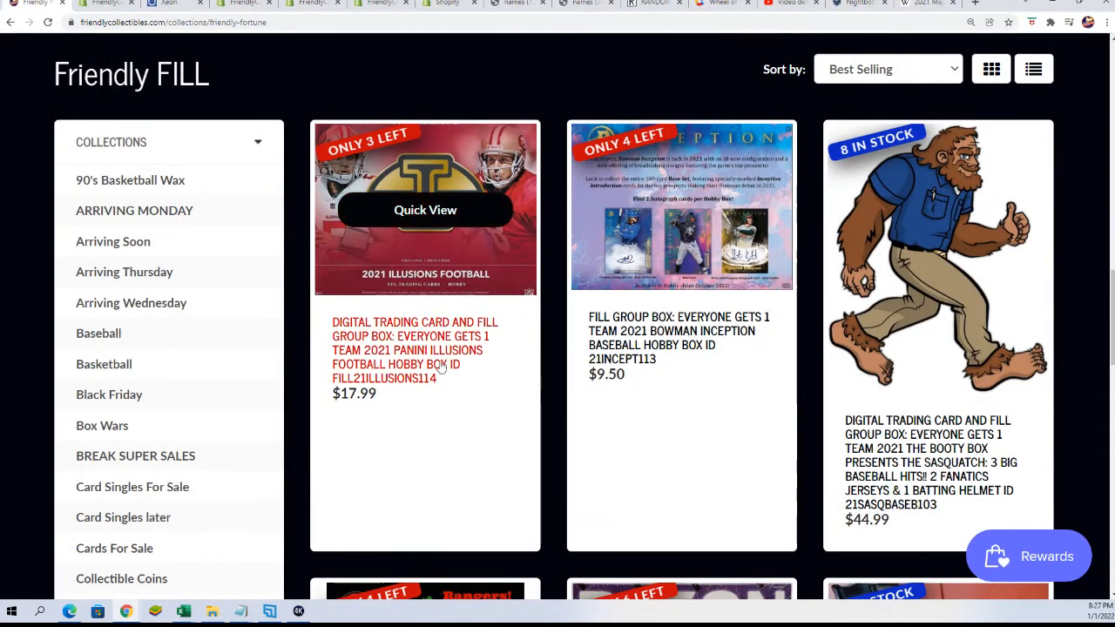
left_click_drag(437, 379, 391, 365)
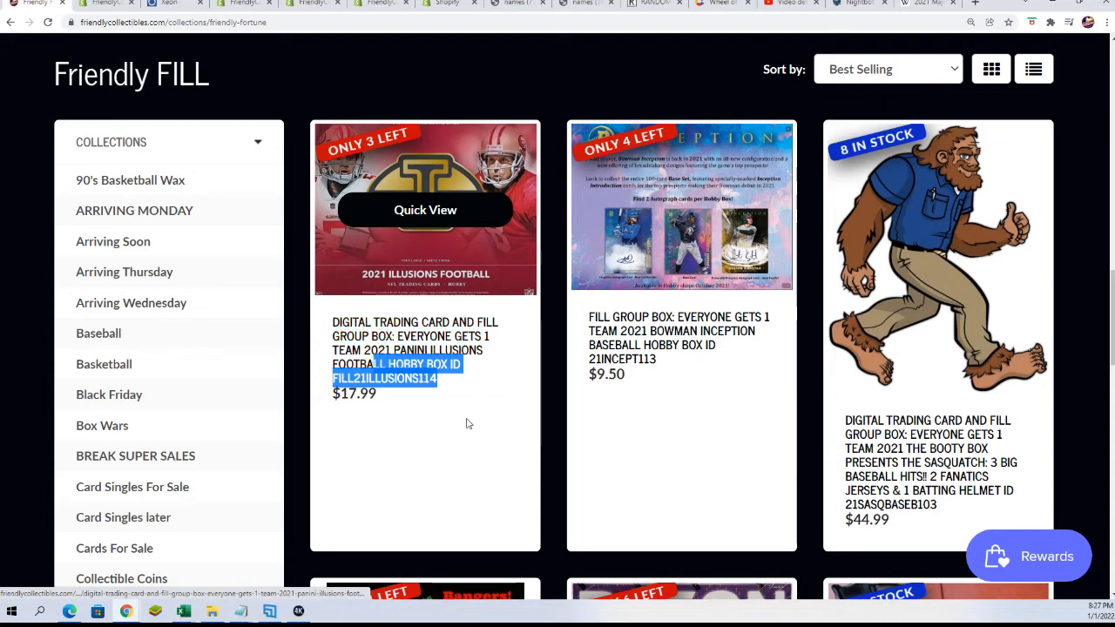
left_click(427, 436)
scroll(392, 323, "down", 3)
scroll(392, 322, "up", 3)
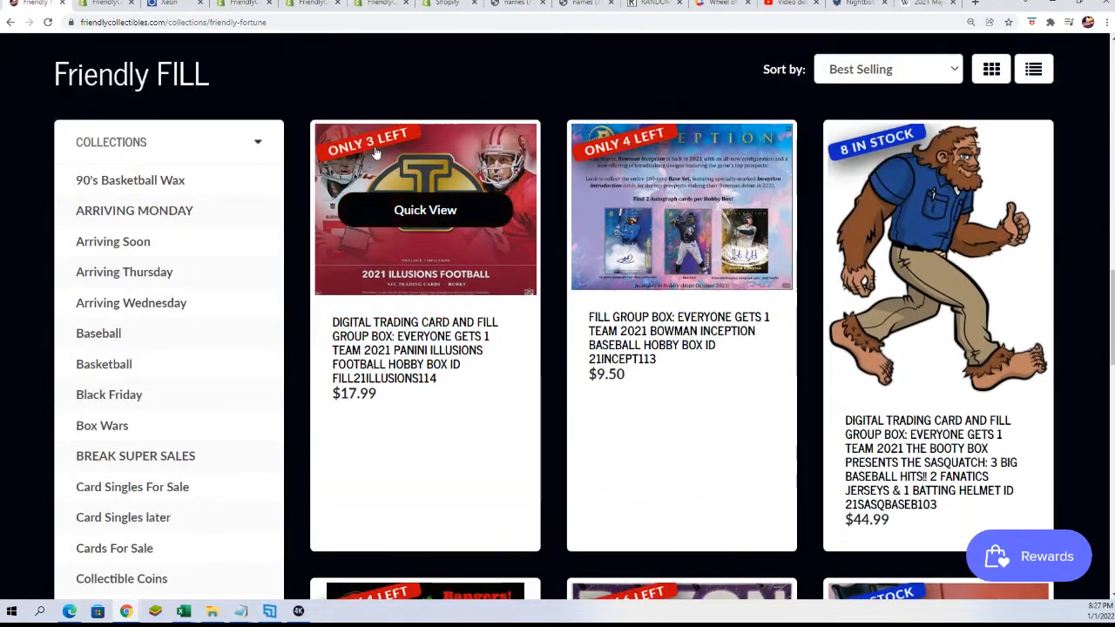